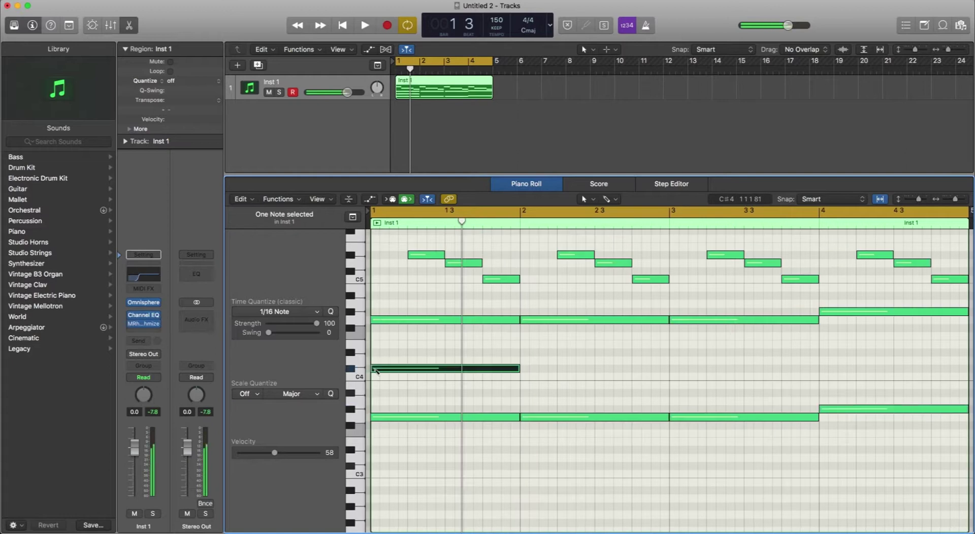
Raise the C#4 note in bar 1 to D4 and play back the change
left_click_drag(384, 371, 383, 363)
key("space")
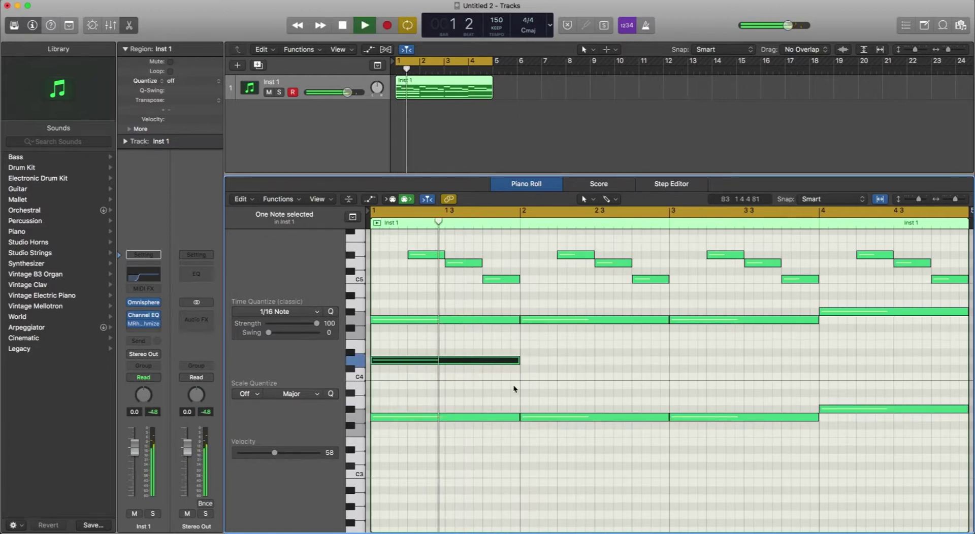
key("space")
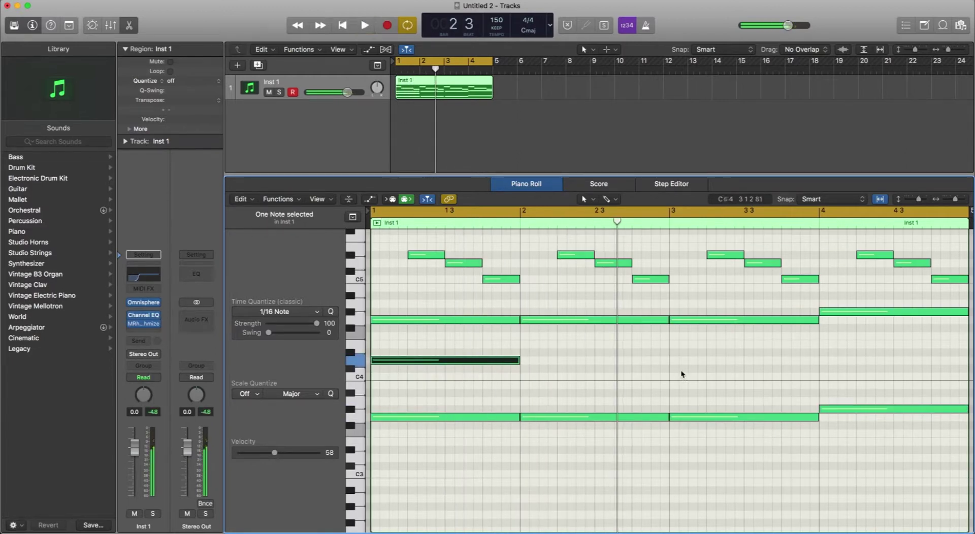
Add one-bar notes at C4 in bar 3 and D4 in bar 2, and play back the chords
left_click(673, 369, "super")
left_click_drag(683, 371, 684, 378)
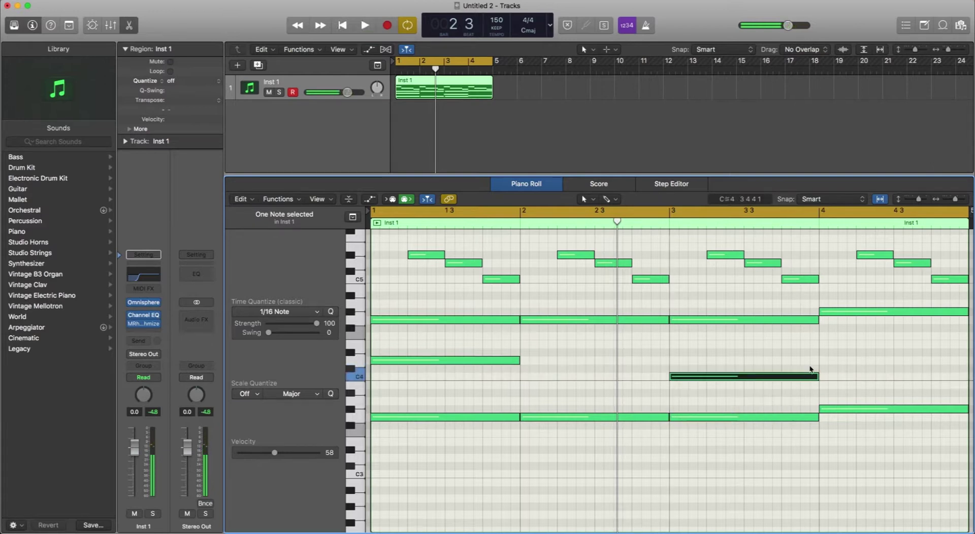
left_click(526, 363, "super")
key("space")
left_click(538, 389)
scroll(559, 404, "up", 2)
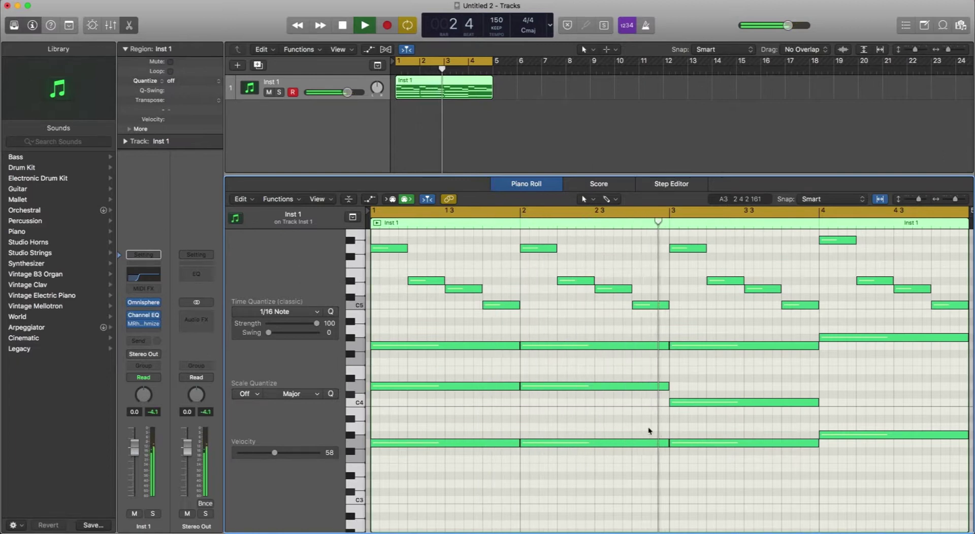
Add a one-bar note in bar 4, raise it to D#4, and play back the loop
key("space")
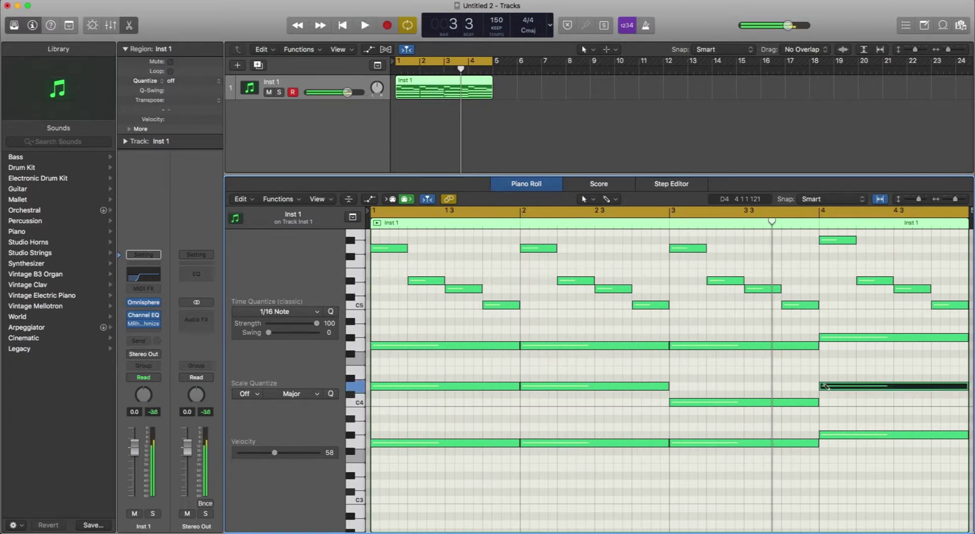
mouse_move(828, 387)
left_mouse_down()
mouse_move(838, 366)
mouse_move(837, 391)
left_mouse_up()
key("space")
key("space")
left_click(772, 382)
key("space")
Listen to the looping piano pattern and open the MRhythmizer effect on the Inst 1 track
scroll(766, 385, "up", 1)
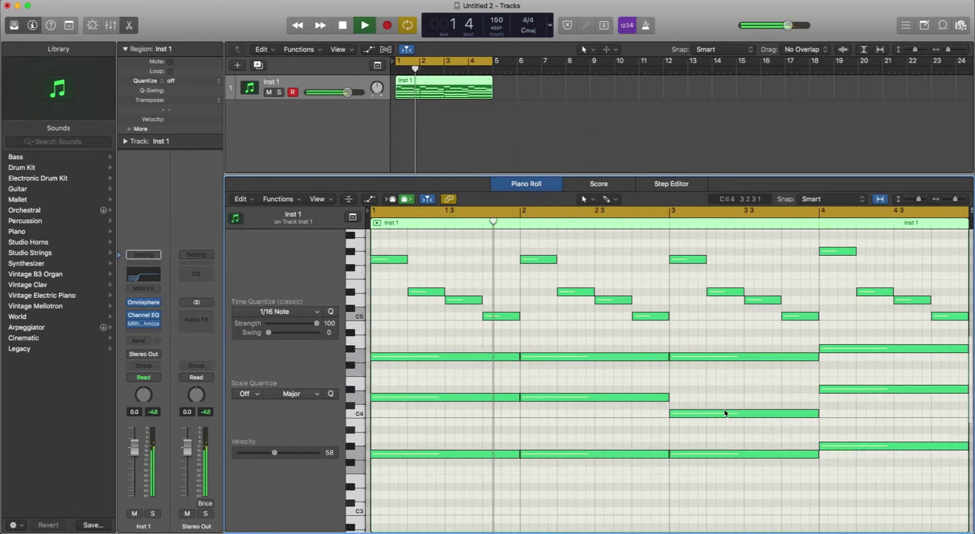
scroll(711, 405, "up", 1)
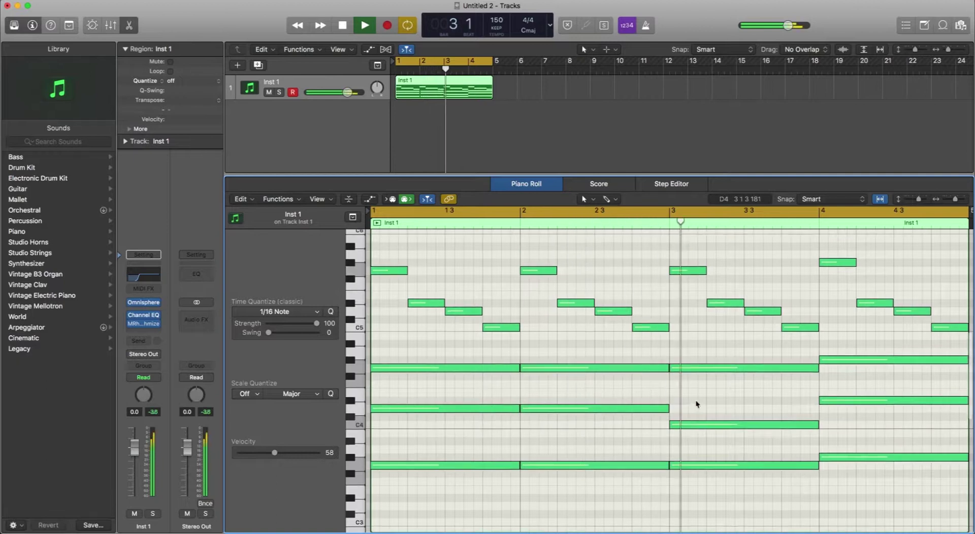
scroll(696, 404, "up", 1)
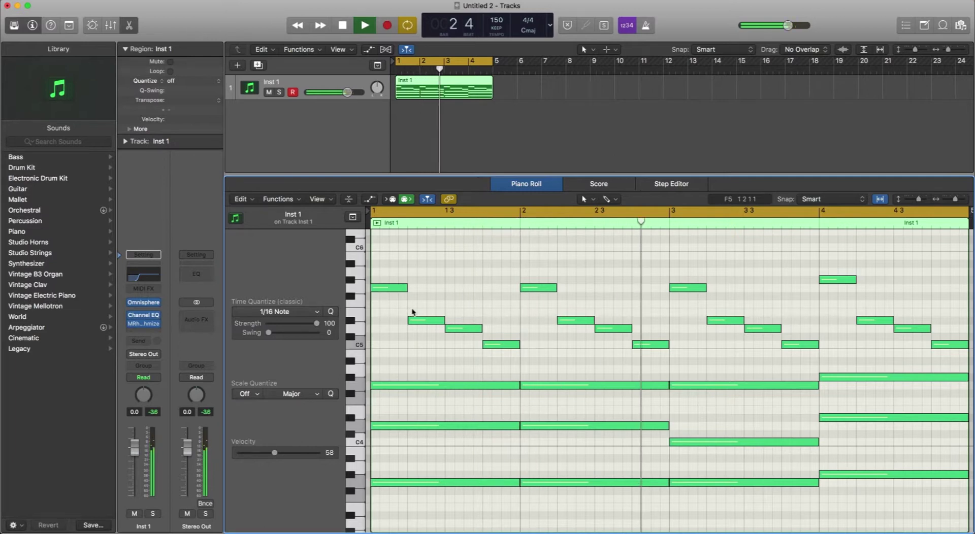
left_click(143, 324)
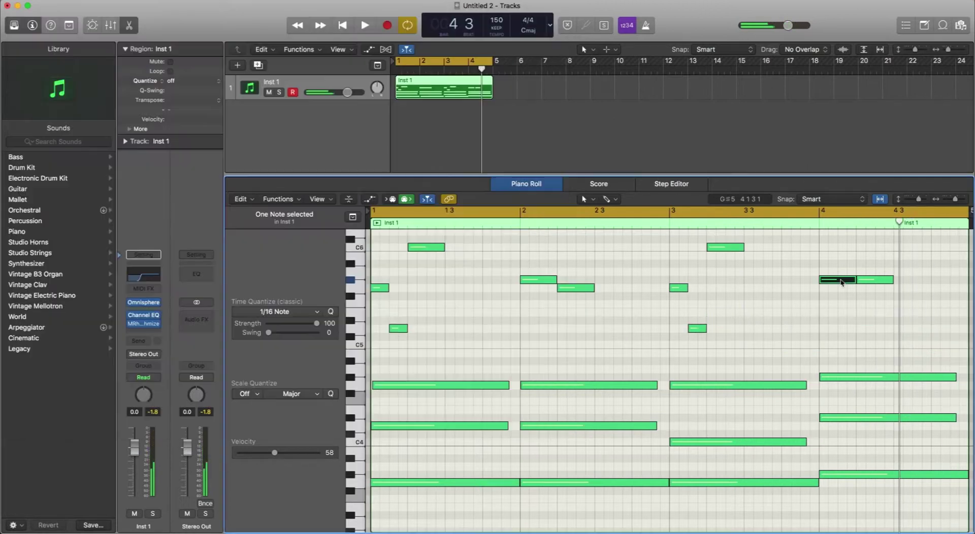
Raise the first melody note of bar 4 to A#5 and play back the piano loop
left_click_drag(838, 279, 841, 270)
key("space")
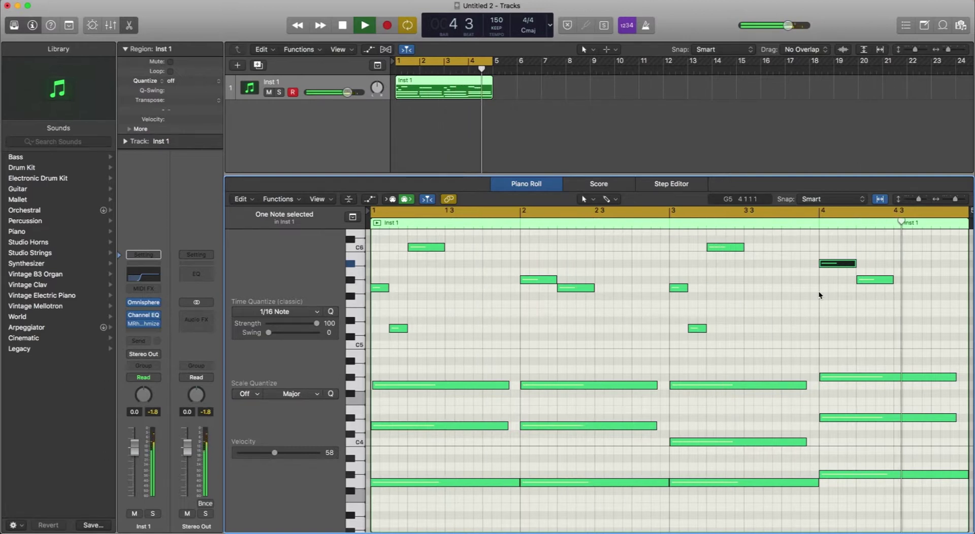
left_click(497, 341)
scroll(497, 341, "up", 2)
scroll(497, 341, "right", 10)
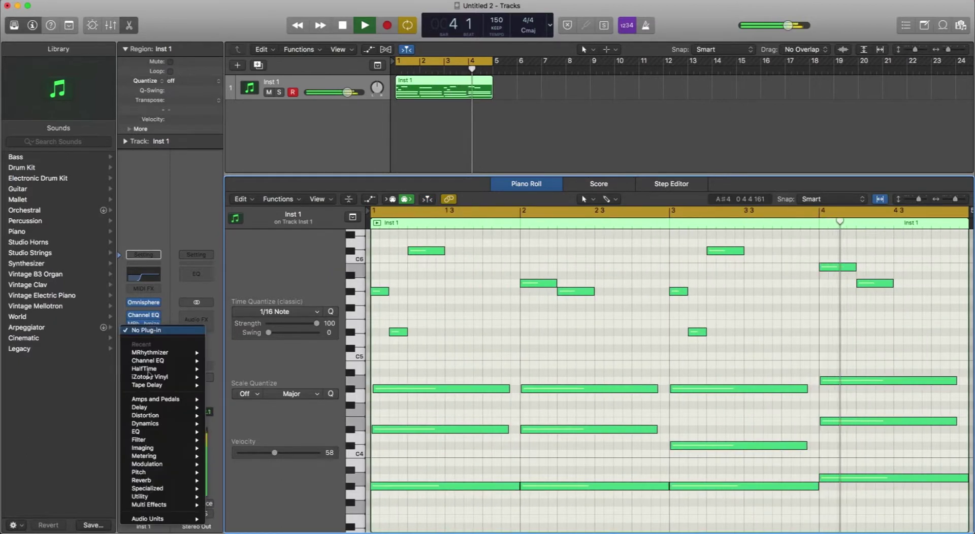
Insert iZotope Vinyl on the Inst 1 track, raising its warp depth slightly and adjusting its wear
left_click(144, 332)
mouse_move(158, 377)
left_click(226, 376)
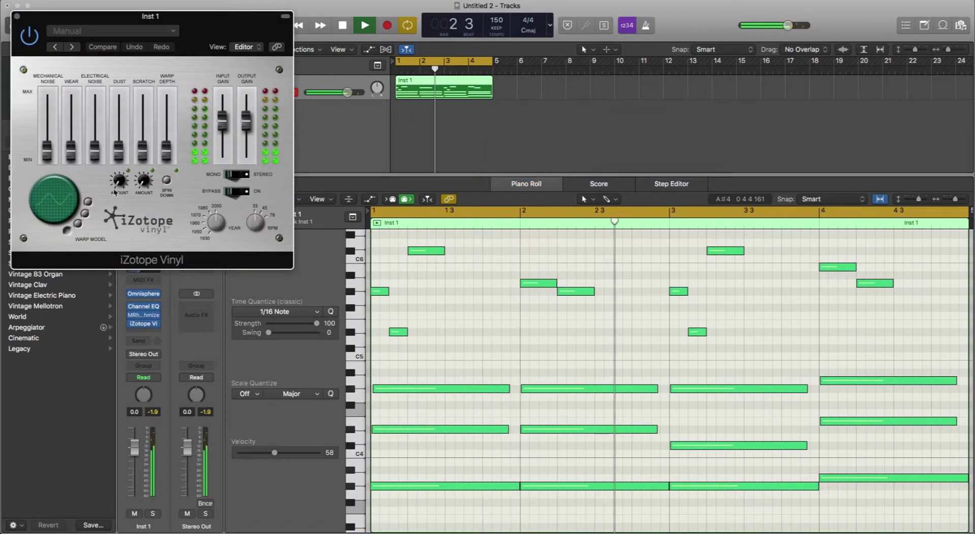
left_click_drag(169, 152, 170, 148)
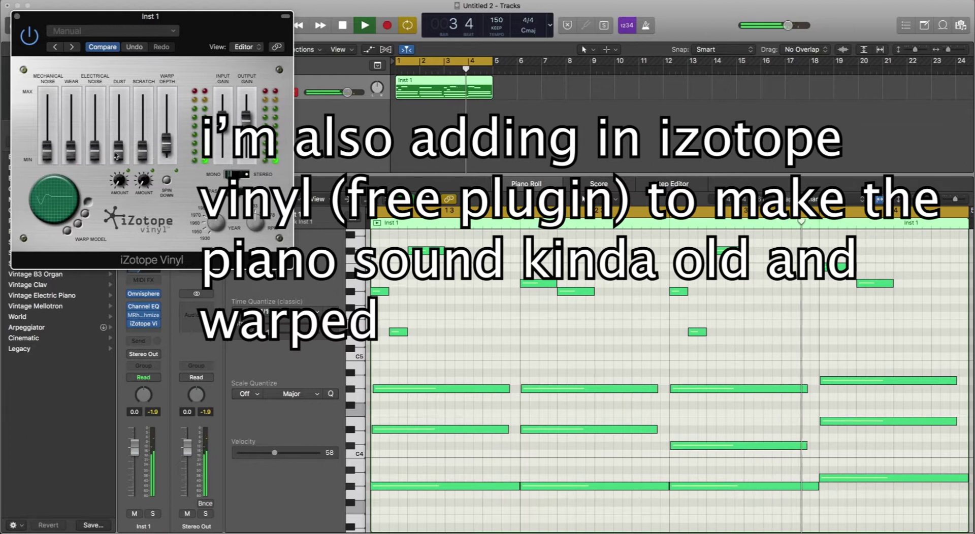
left_click_drag(71, 150, 74, 135)
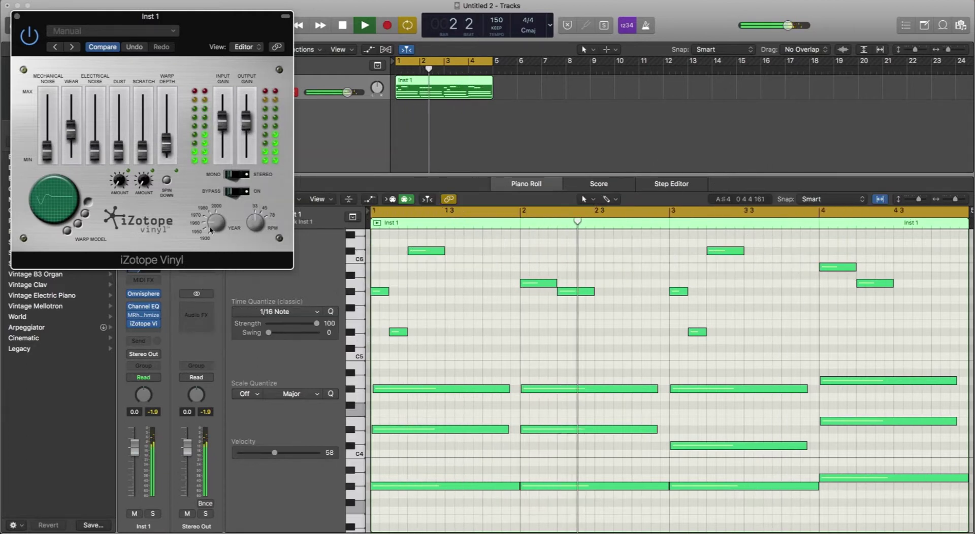
left_click_drag(72, 135, 71, 204)
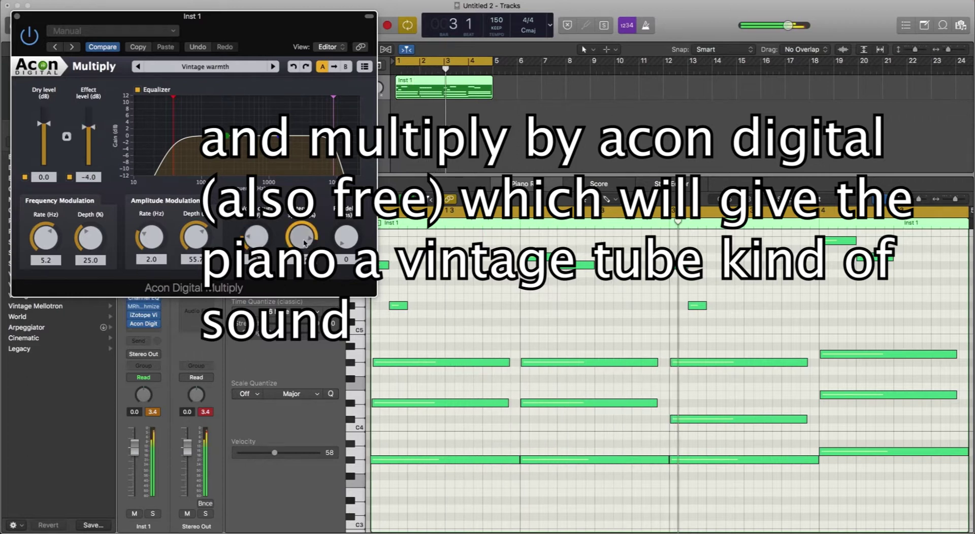
Set the effect level of Acon Digital Multiply to -3.9 dB and adjust its frequency modulation depth
left_click_drag(96, 133, 97, 130)
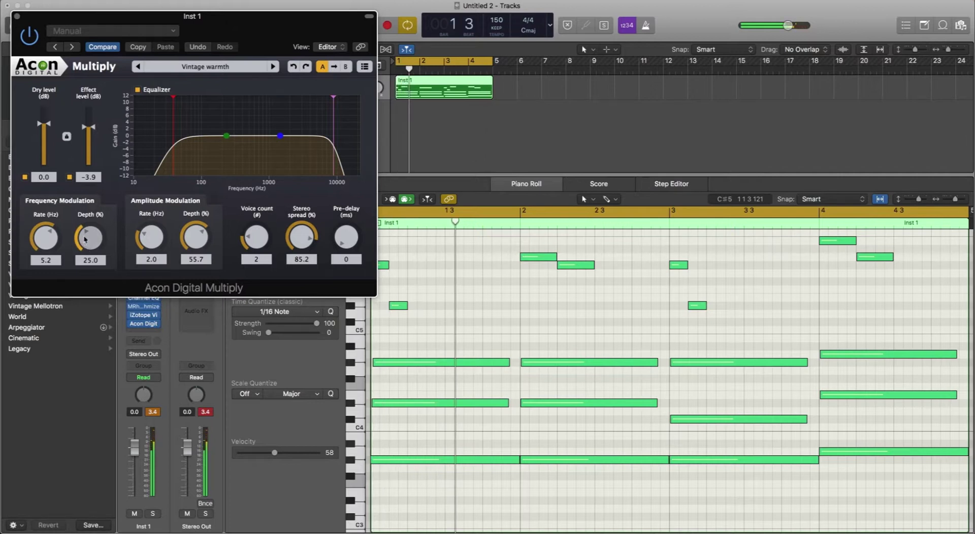
left_click_drag(84, 240, 94, 299)
left_click_drag(91, 255, 87, 226)
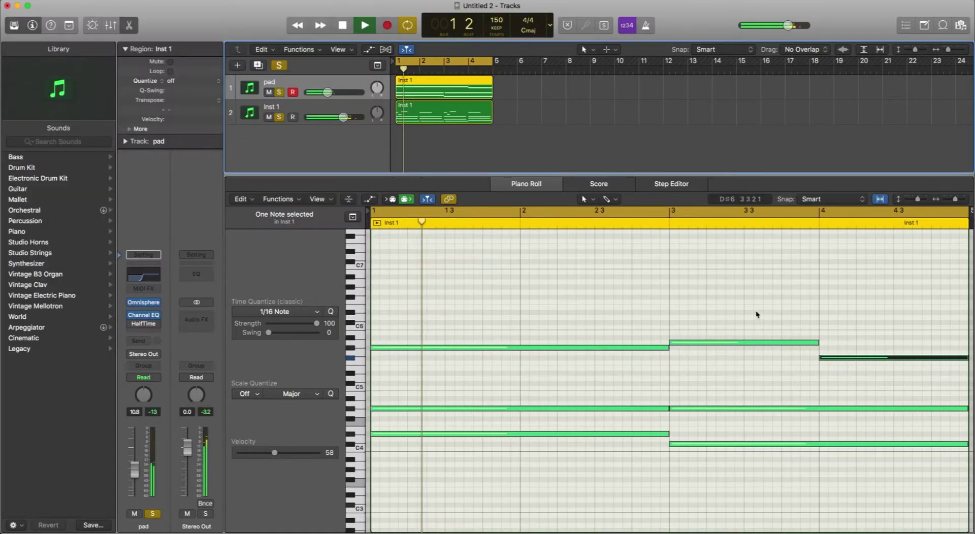
Transpose the pad region by +12 and open the mixer with the Inst 1 track taken out of solo
key("alt+shift+Up")
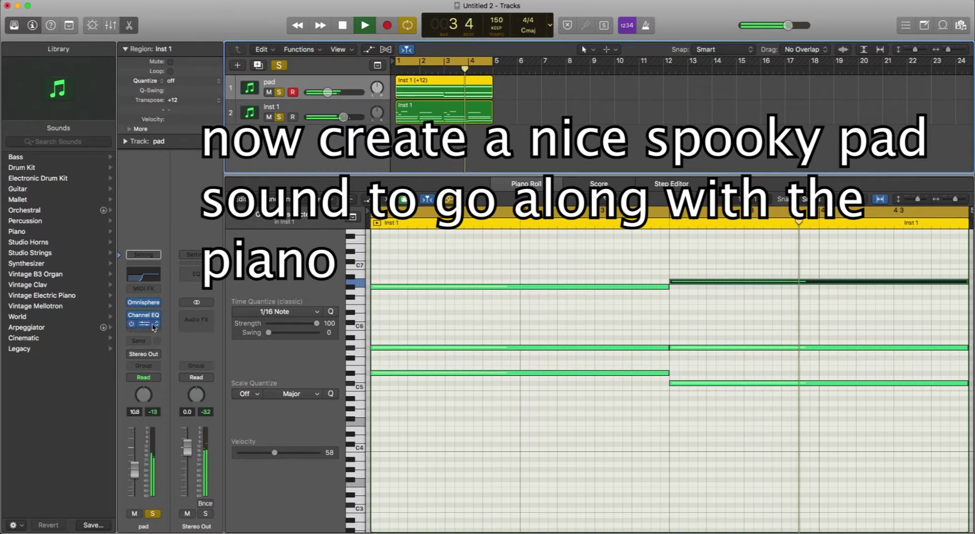
left_click(282, 118)
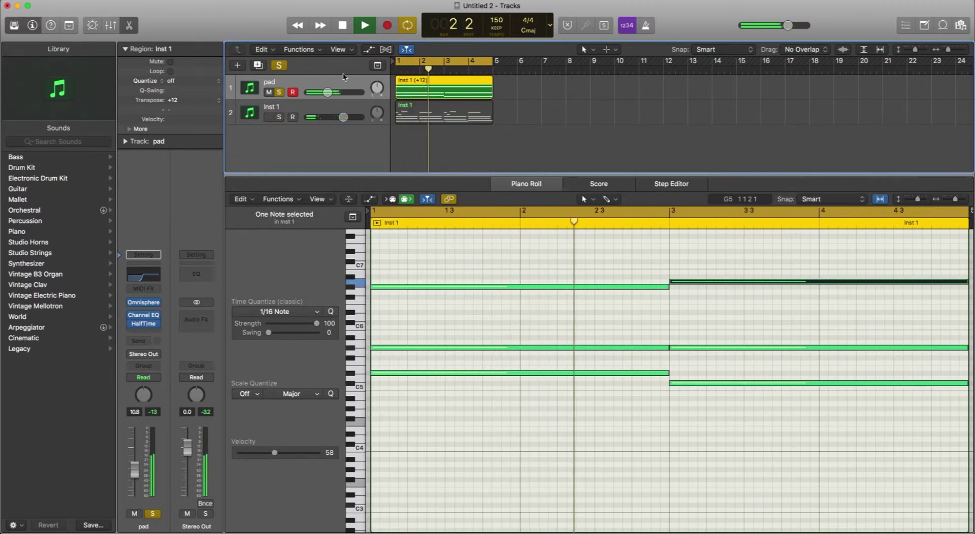
key("x")
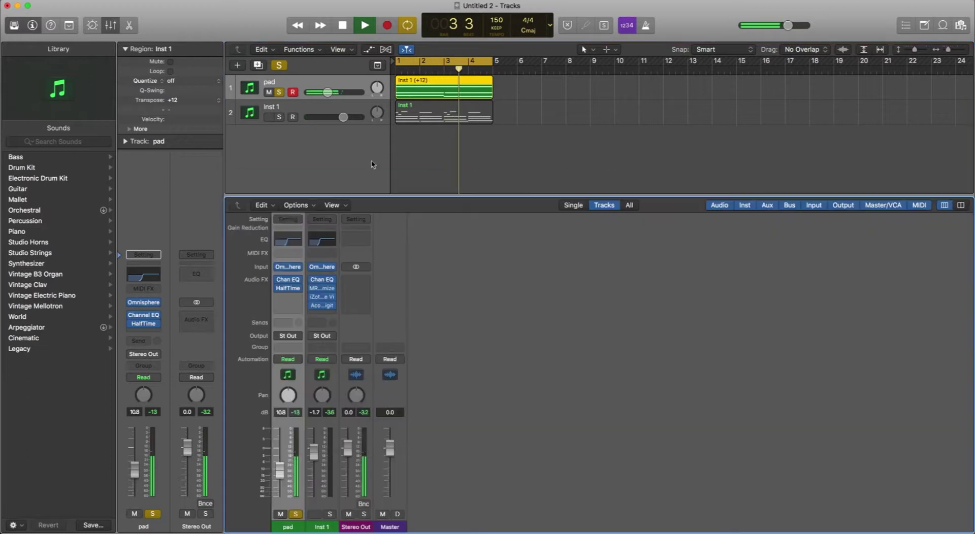
Insert a Tape Delay after HalfTime on the jefferey bells track
left_click(144, 323)
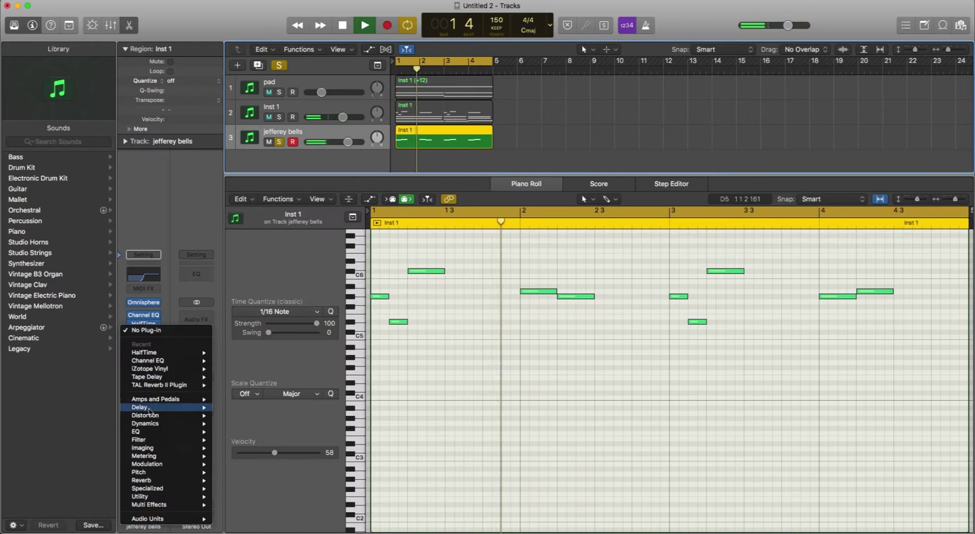
mouse_move(193, 407)
mouse_move(253, 433)
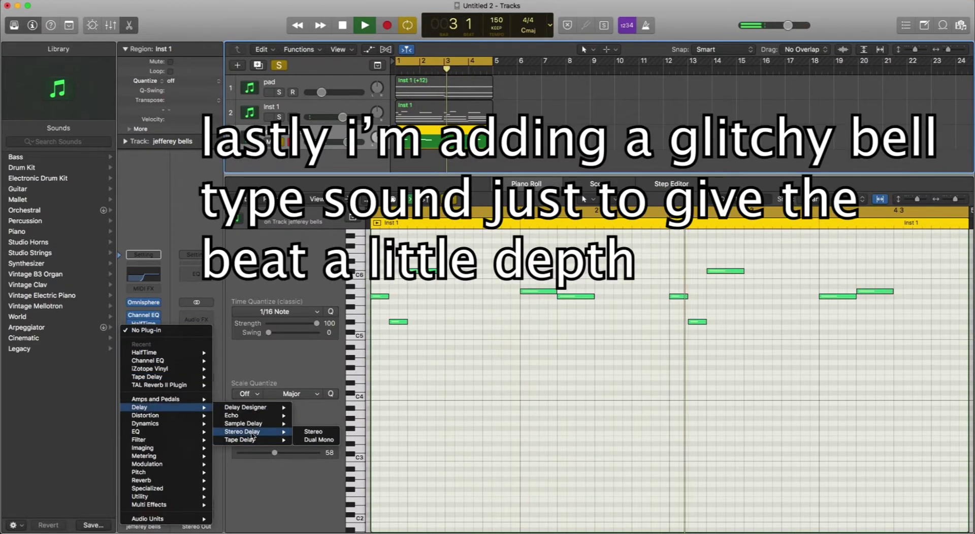
left_click(320, 443)
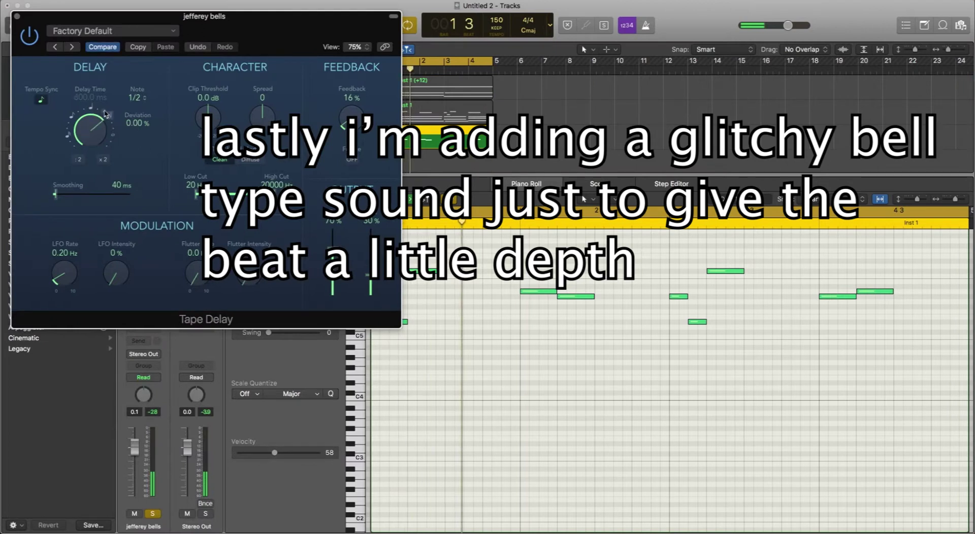
Set the Tape Delay to a 1/4 dotted note, 54% wet output, a spread of 40 and 30% feedback
left_click_drag(105, 114, 105, 124)
left_click_drag(371, 277, 373, 262)
left_click_drag(249, 120, 252, 96)
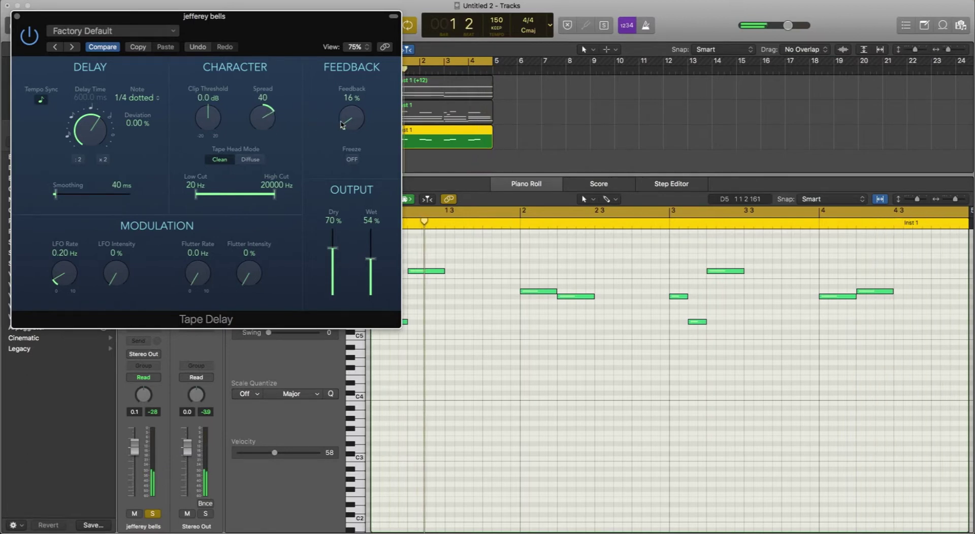
left_click_drag(342, 125, 342, 112)
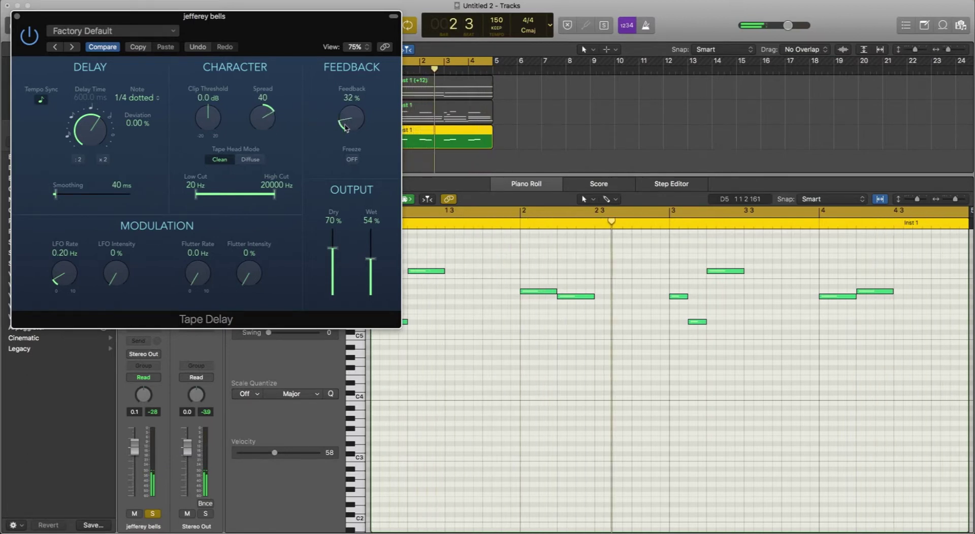
Solo the Inst 1 track alongside the jefferey bells and close the Tape Delay window
left_click_drag(314, 39, 472, 214)
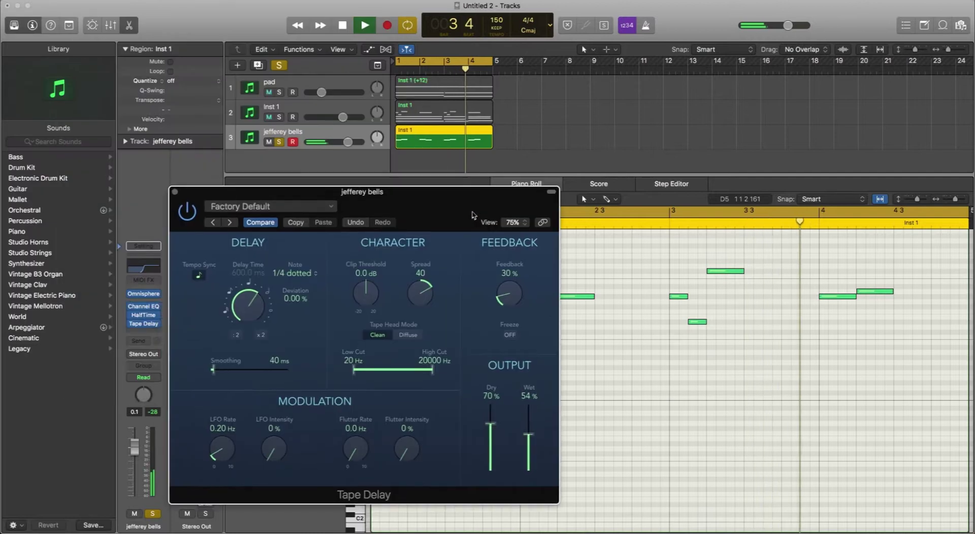
left_click(279, 120)
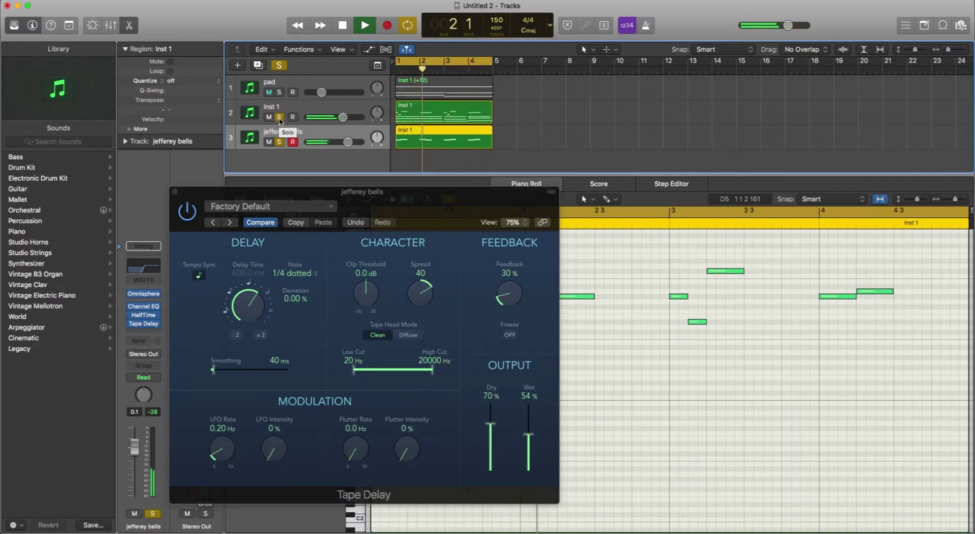
key("super+w")
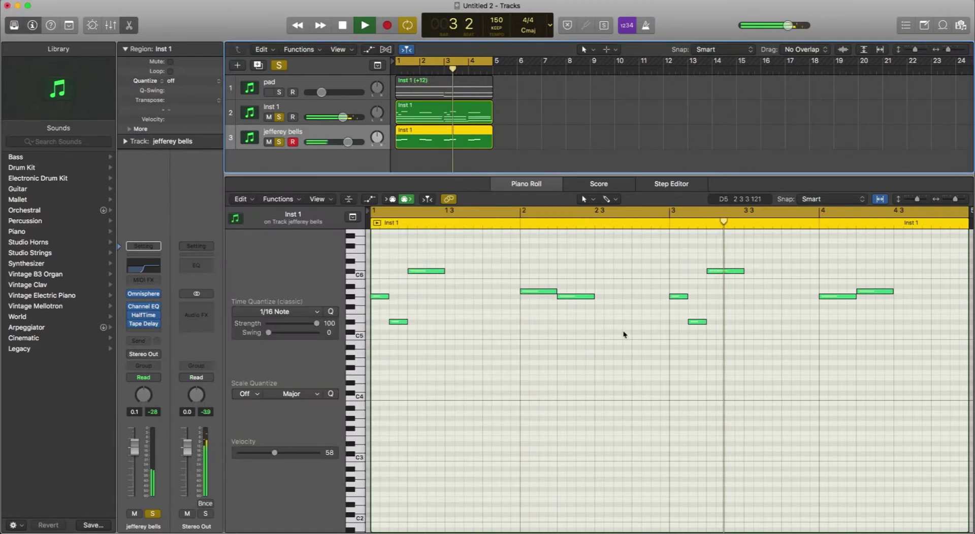
Extend all the jefferey bells notes to be legato and take the Inst 1 track out of solo
scroll(623, 334, "up", 1)
left_click_drag(899, 257, 367, 412)
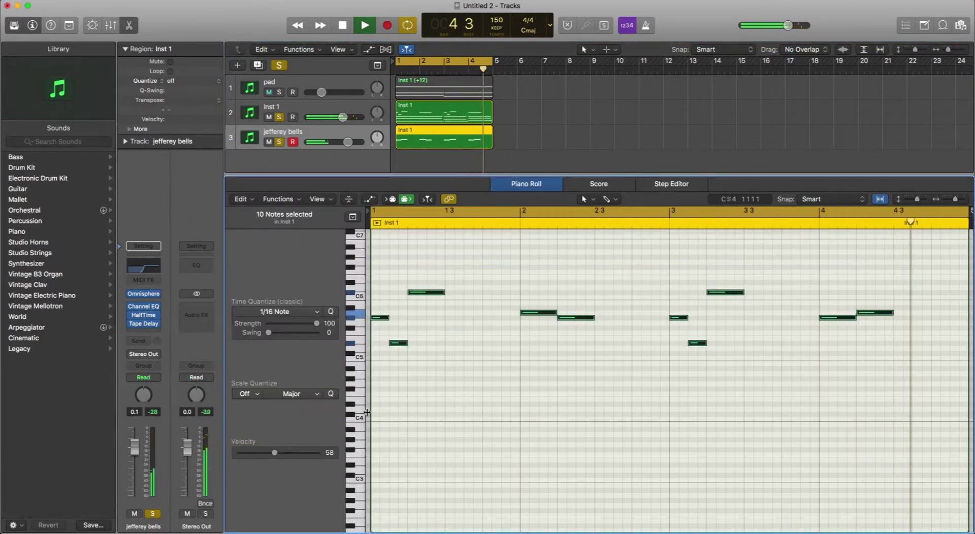
key("shift+l")
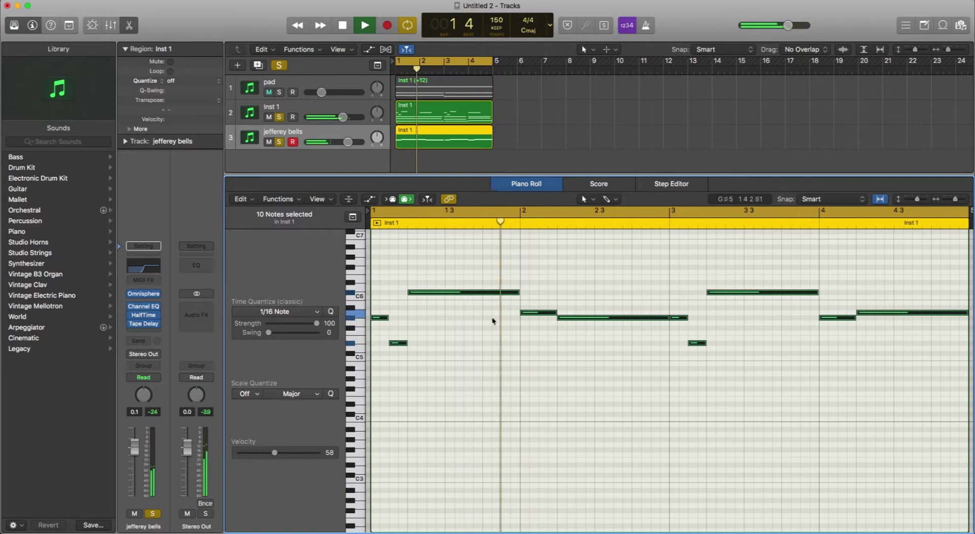
left_click(279, 118)
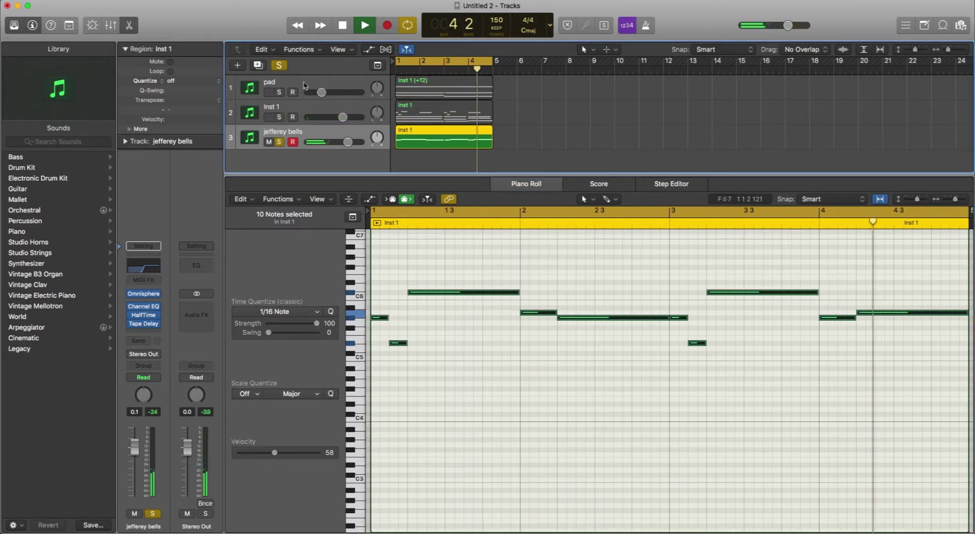
Select all the hi hat notes and set the hi hat track's volume to -8.2 dB
left_click_drag(963, 374, 376, 421)
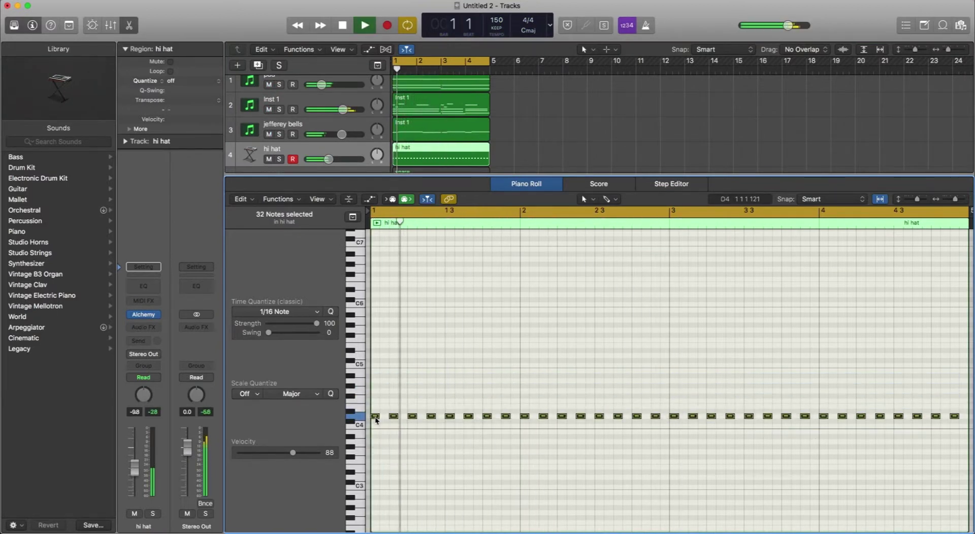
left_click(356, 160)
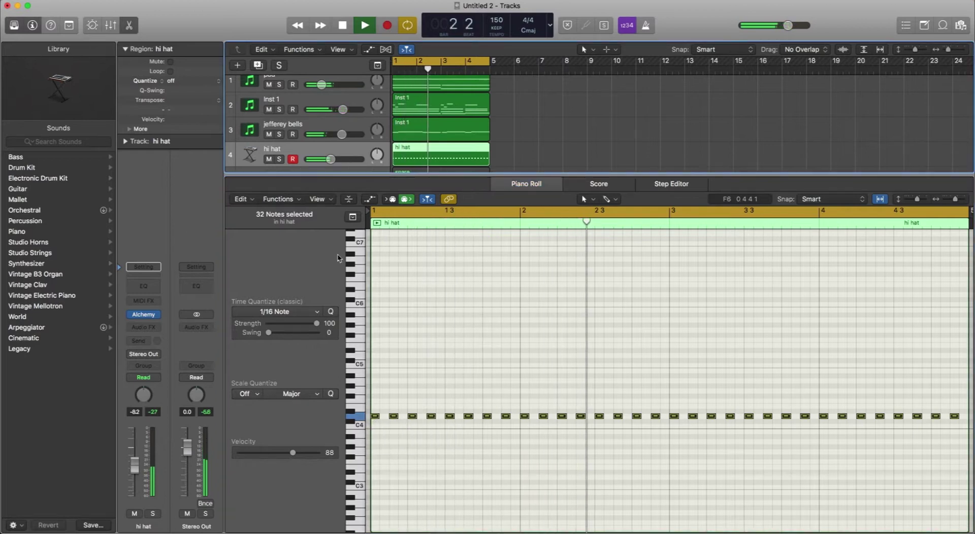
scroll(471, 391, "down", 3)
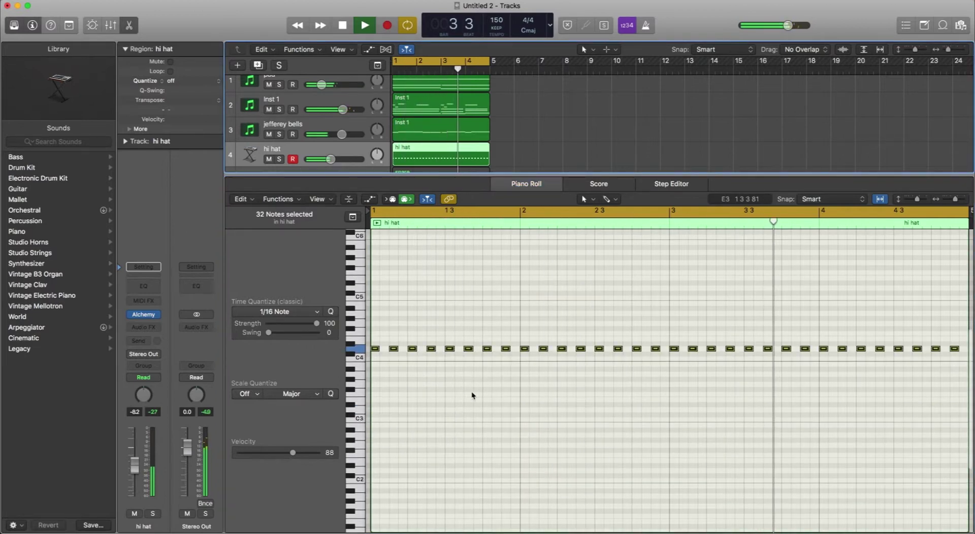
scroll(464, 402, "down", 1)
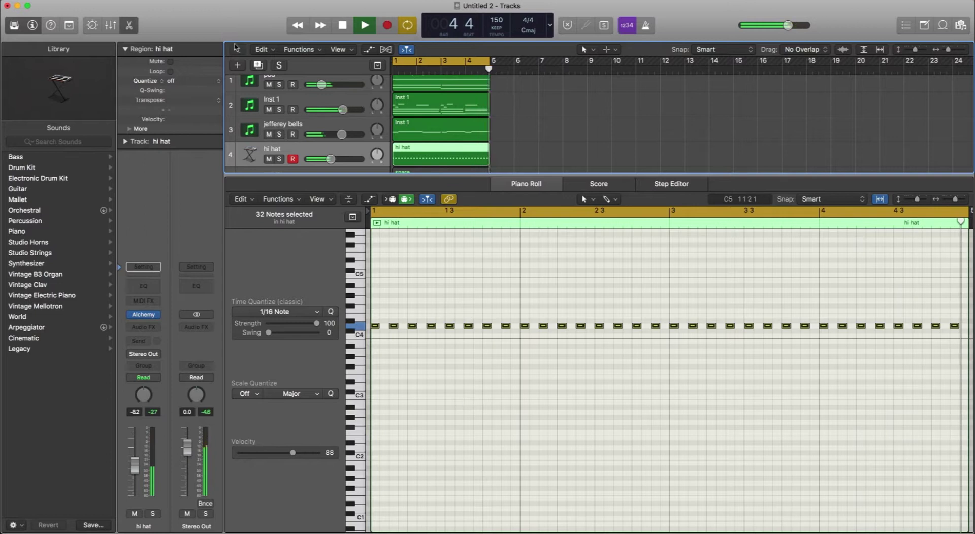
With the Brush tool, paint two 1/16-triplet rolls in bar 2 of the hi hat region, one on the main row and one at G3
scroll(296, 145, "down", 2)
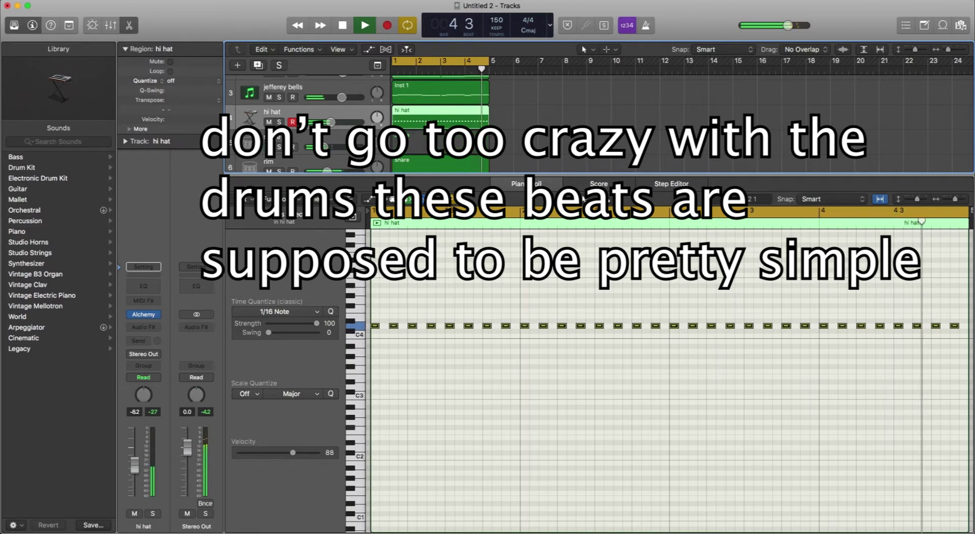
left_click(440, 273)
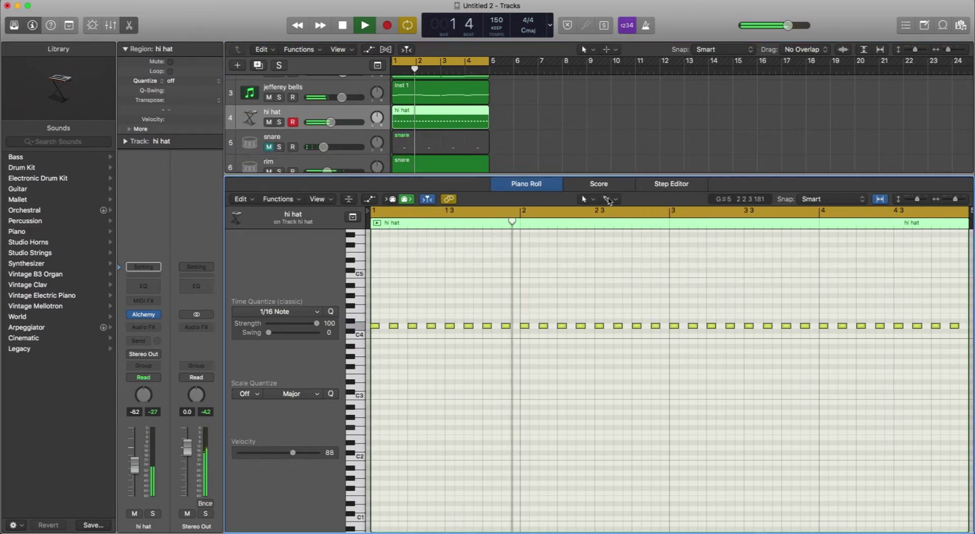
left_click(609, 201)
left_click(617, 376)
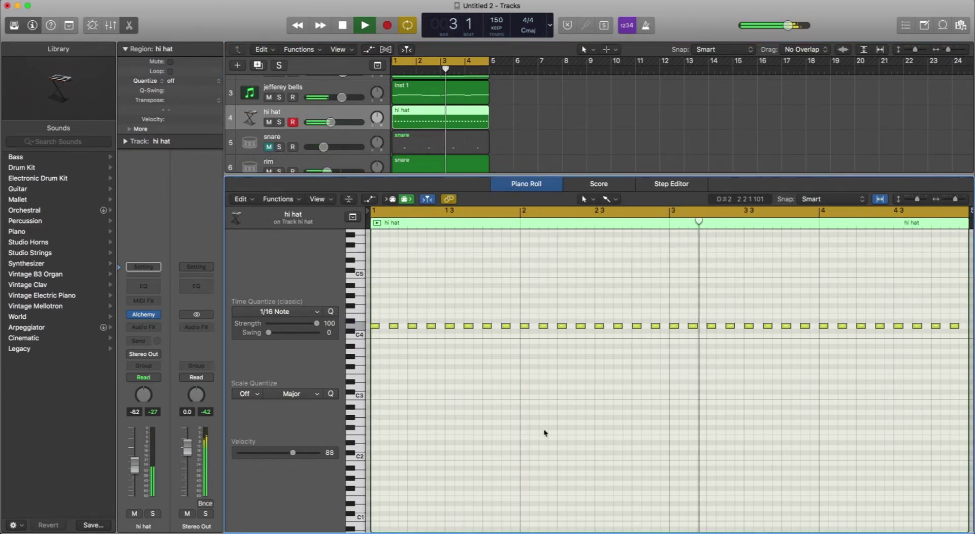
key("space")
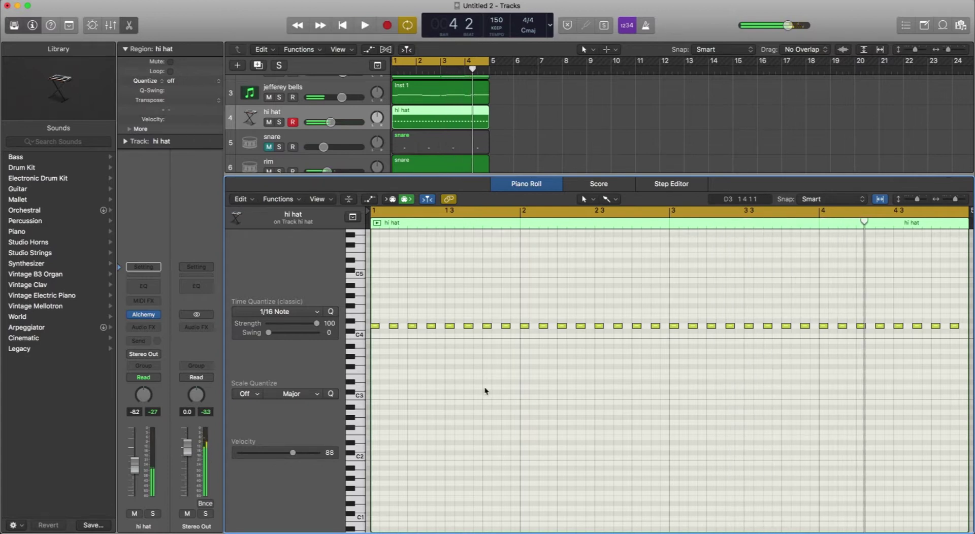
mouse_move(634, 356)
left_mouse_down()
mouse_move(656, 357)
mouse_move(636, 363)
left_mouse_up()
left_click(623, 411)
key("space")
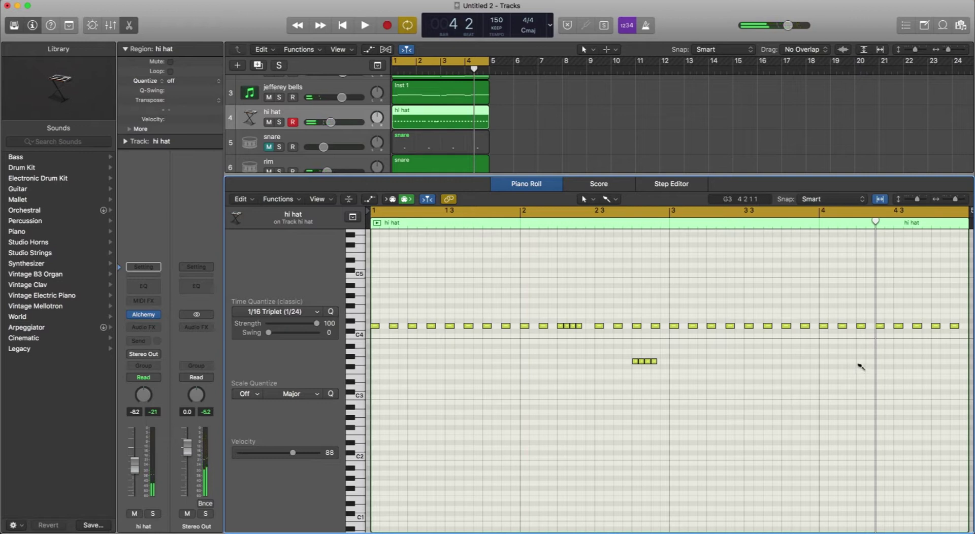
Paint a four-note 1/16-triplet roll at G3 starting at position 4 2 1 in the hi hat region and play it back
left_click(859, 362)
left_click(865, 361)
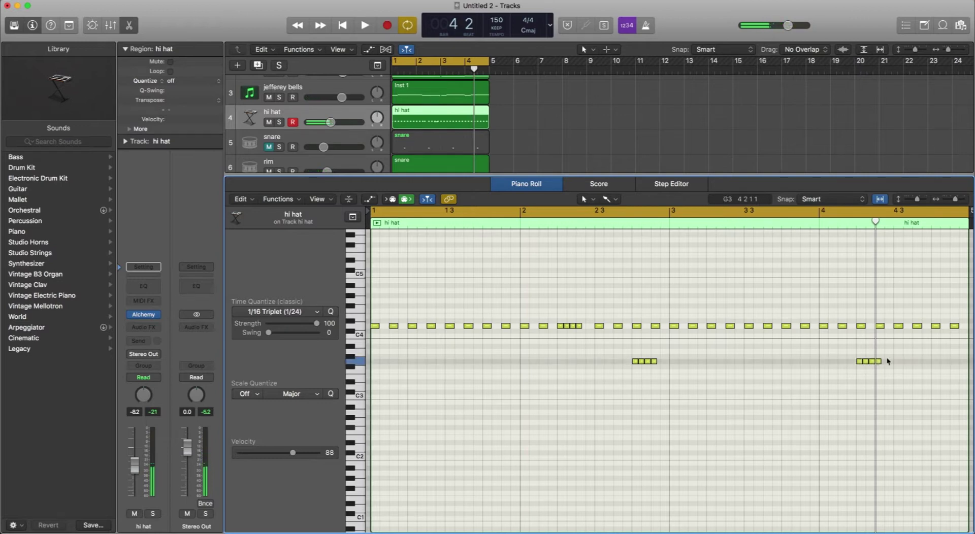
left_click_drag(892, 353, 855, 376)
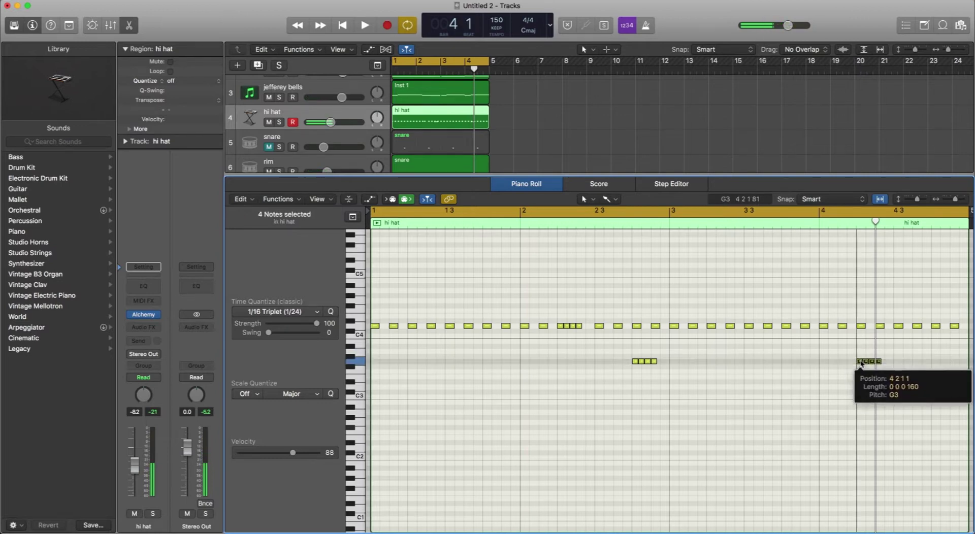
key("Right")
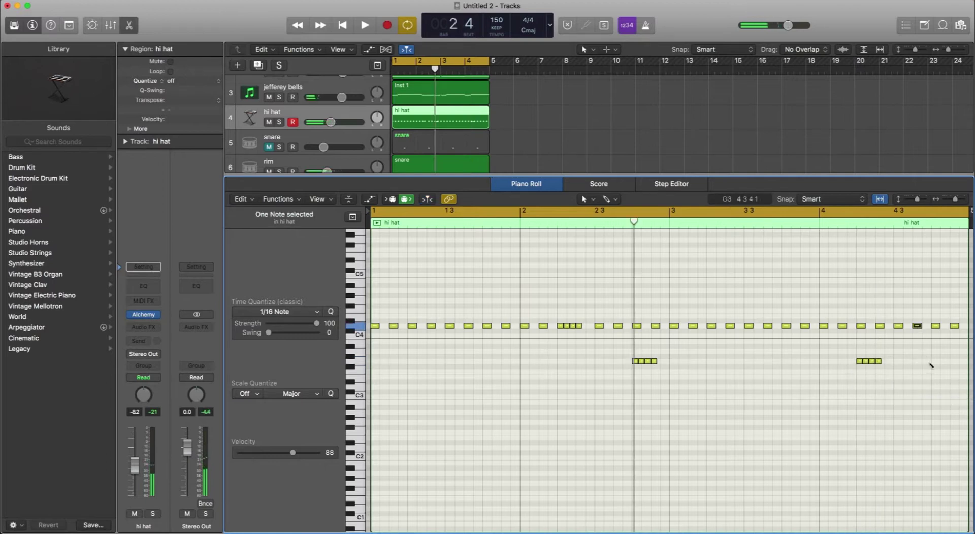
left_click(950, 378)
key("space")
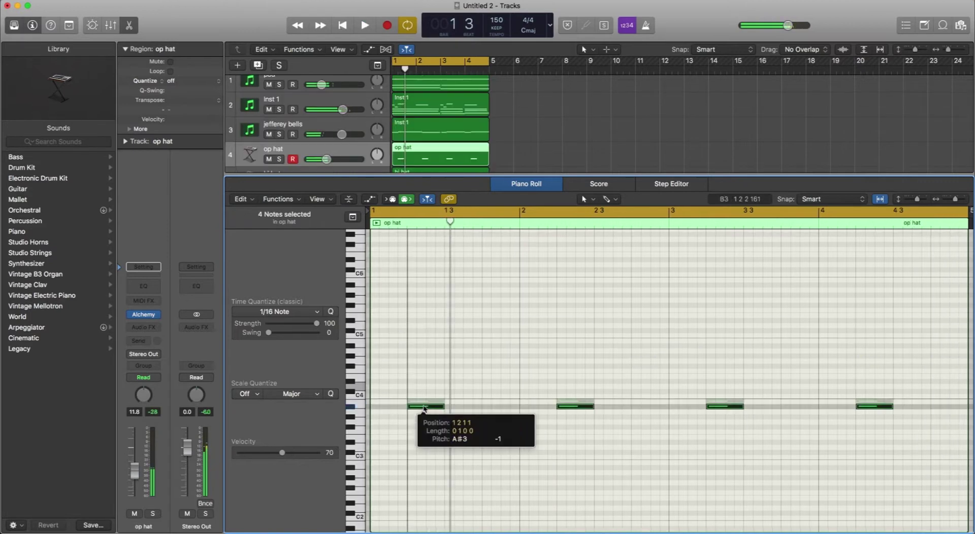
Move the four op hat notes to C4 and set the op hat track's volume to -13.0 dB
left_click_drag(424, 408, 427, 397)
key("space")
scroll(430, 412, "down", 3)
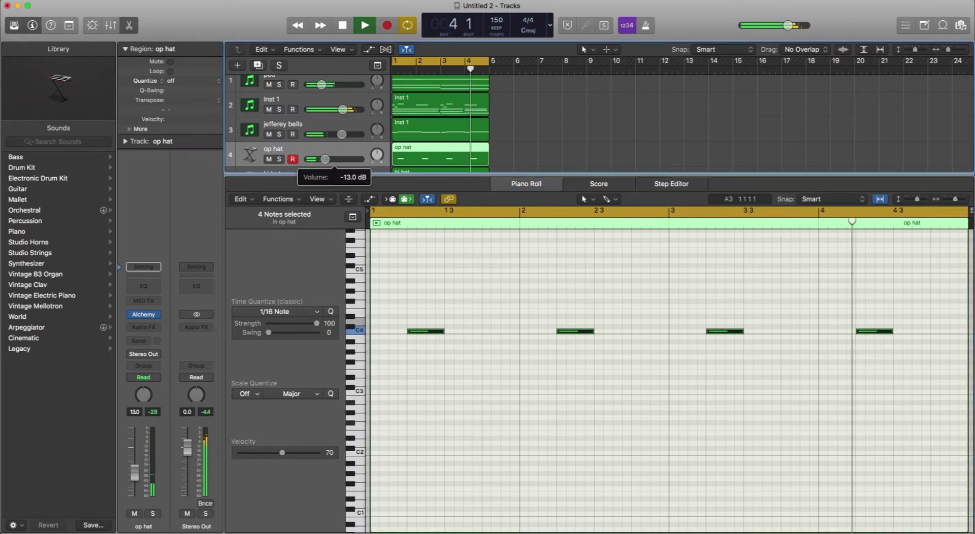
left_click(501, 265)
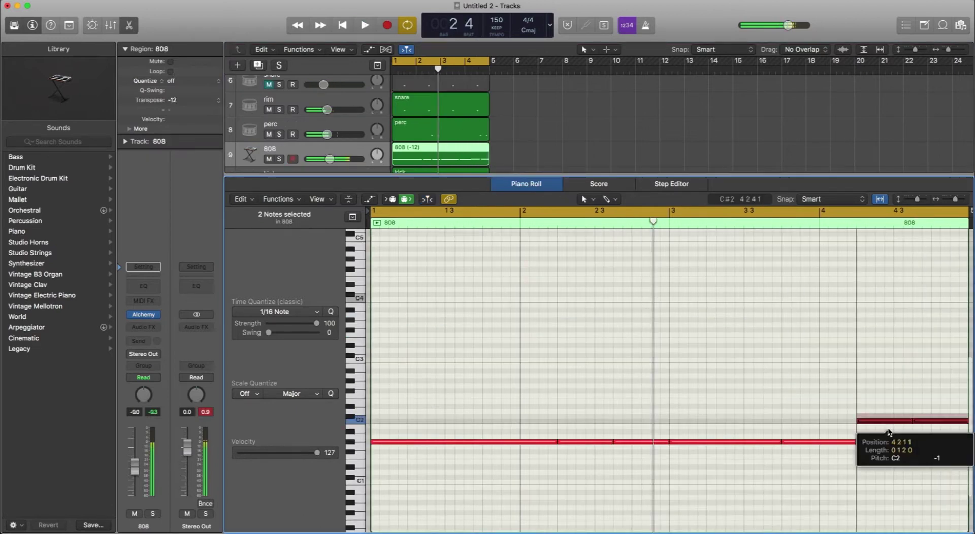
Lower the last two 808 notes to the pitch of the other 808 notes and set the 808 track's volume to -6.2 dB
left_click_drag(889, 433, 889, 444)
key("space")
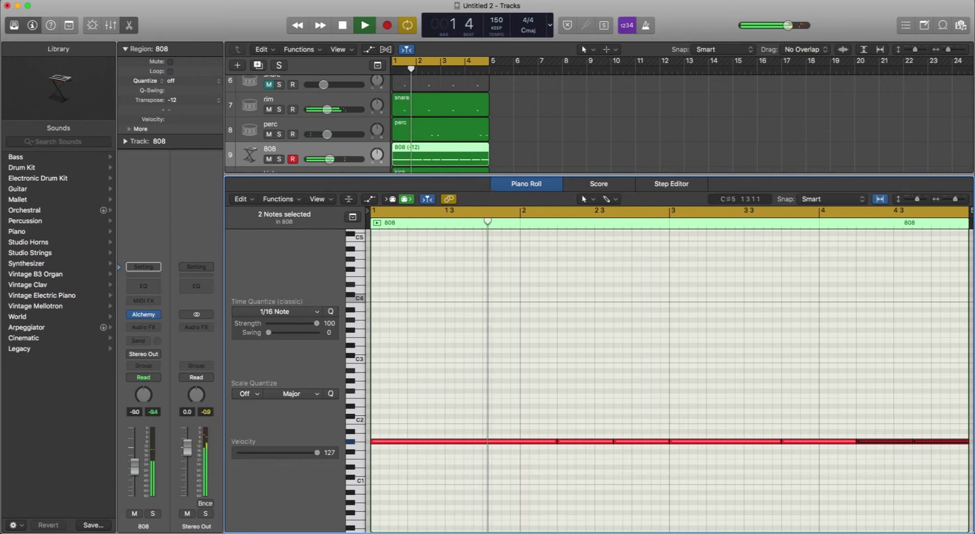
left_click_drag(330, 159, 334, 160)
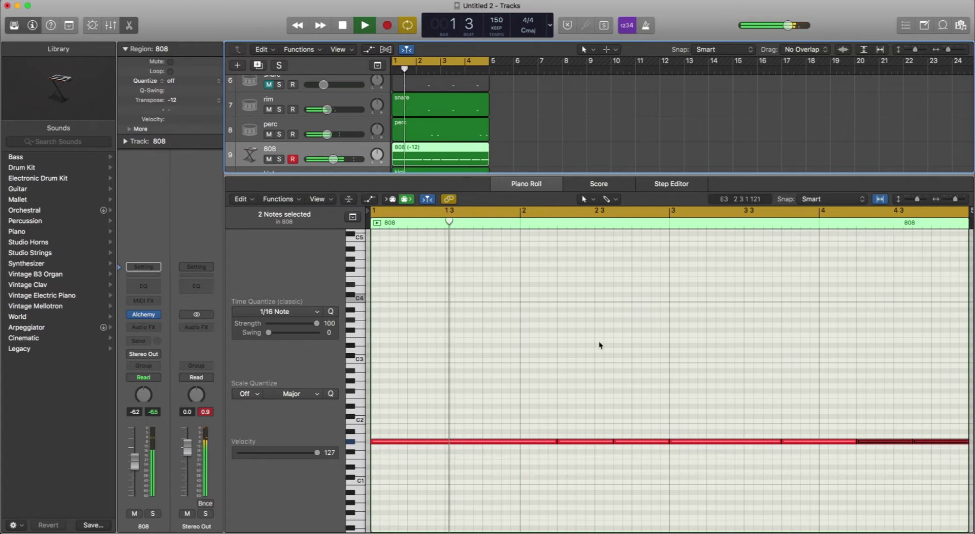
left_click(540, 337)
scroll(541, 334, "down", 3)
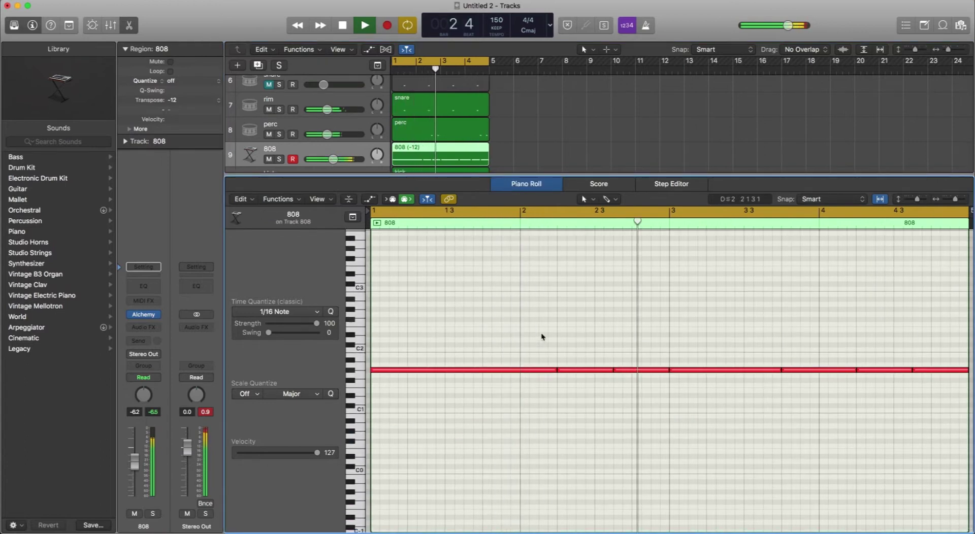